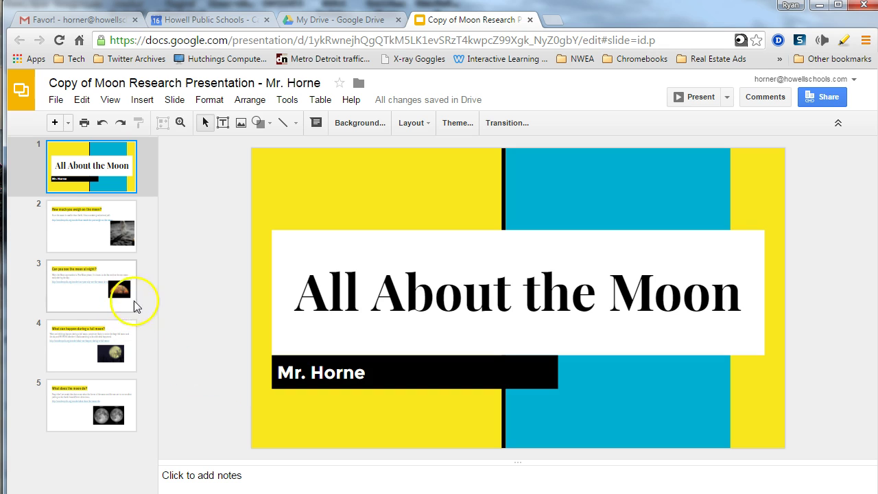
- Open slide 2, 'How much you weigh on the moon?', and check its title and body text for animation options
click(100, 224)
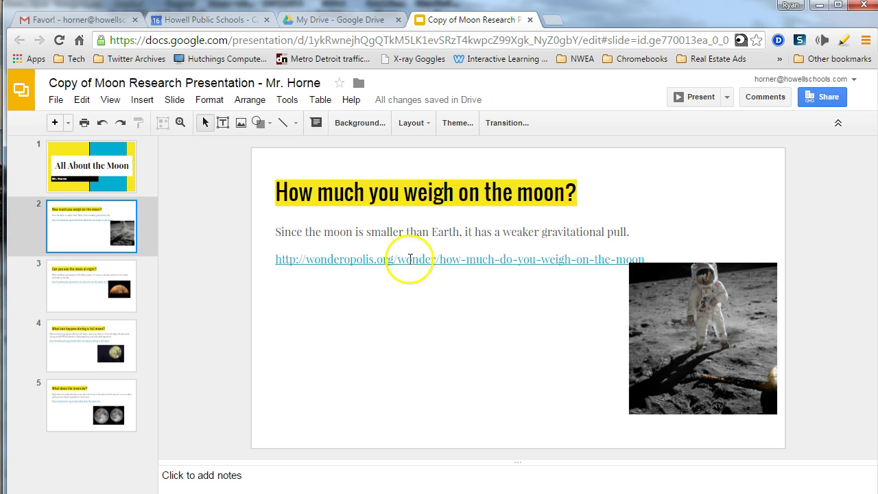
click(420, 198)
click(425, 249)
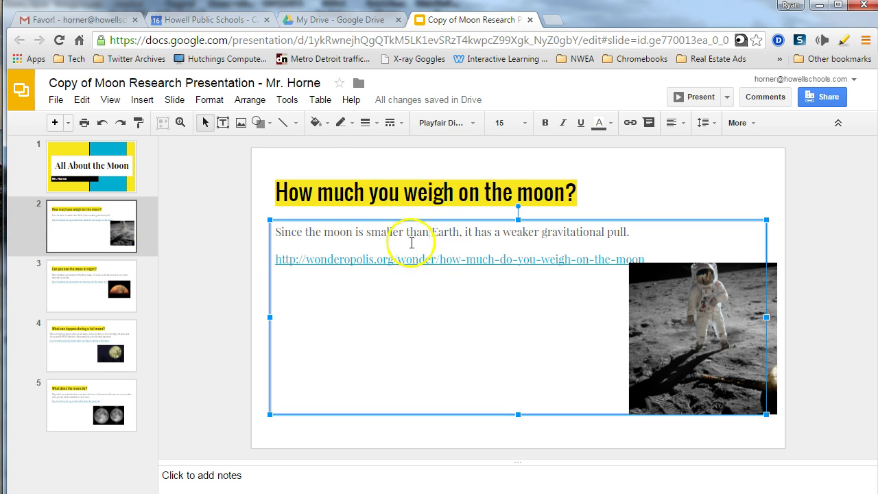
click(408, 199)
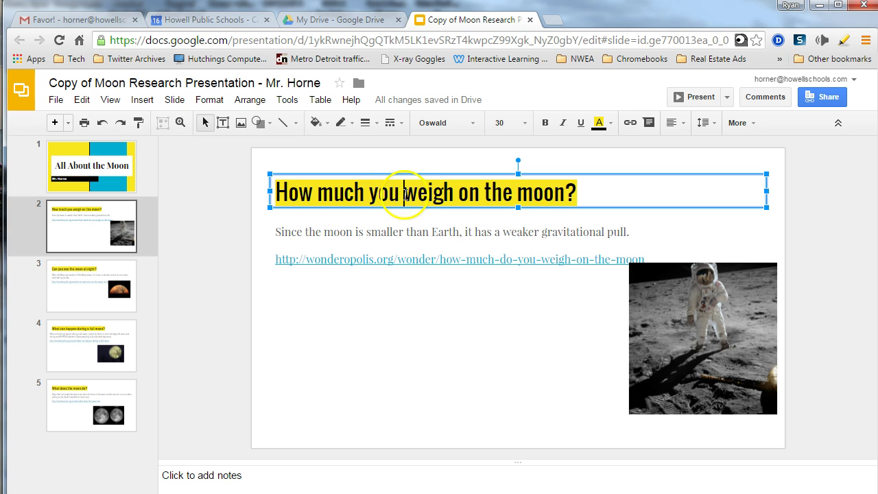
right_click(407, 194)
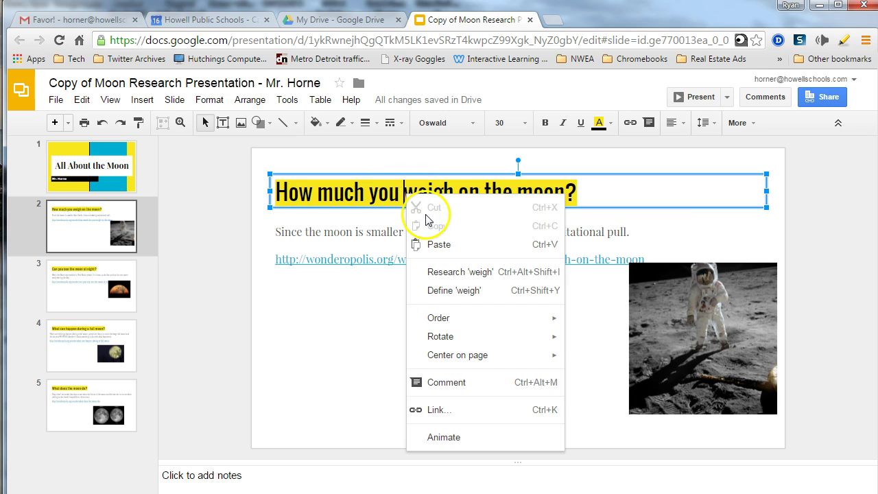
click(319, 284)
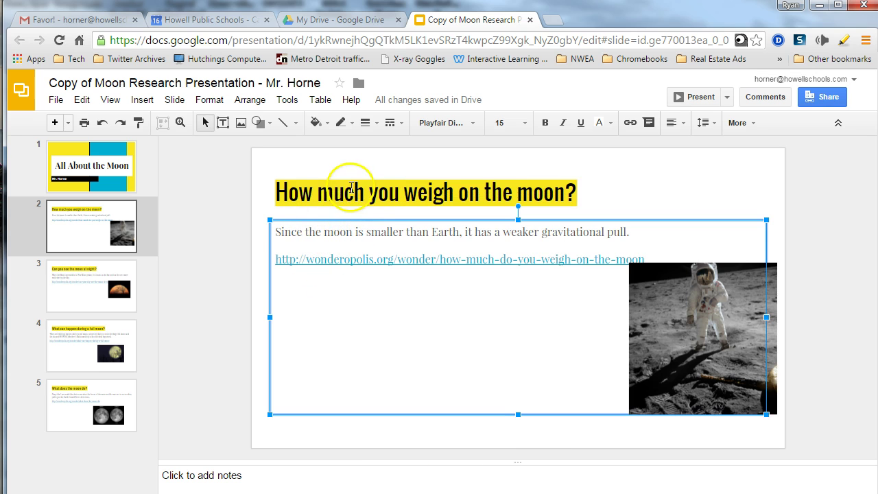
click(142, 100)
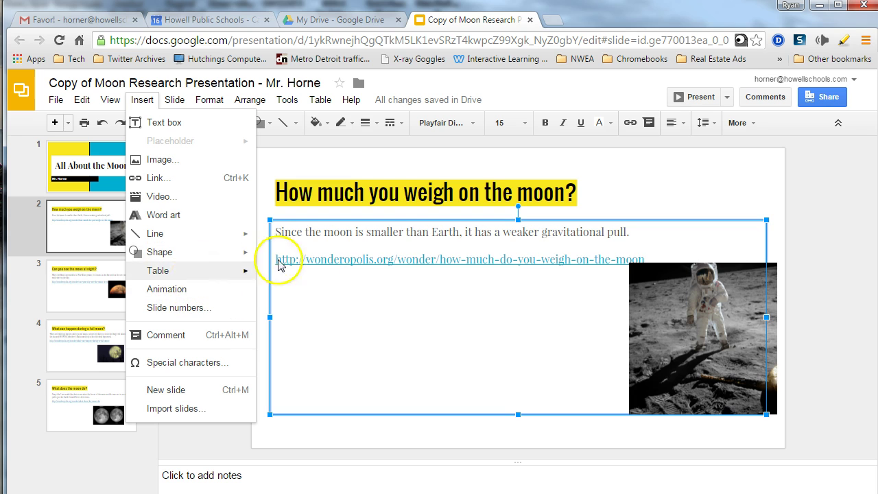
click(378, 195)
- Animate slide 2's title, changing its effect from Fade in to Zoom in on click
right_click(386, 194)
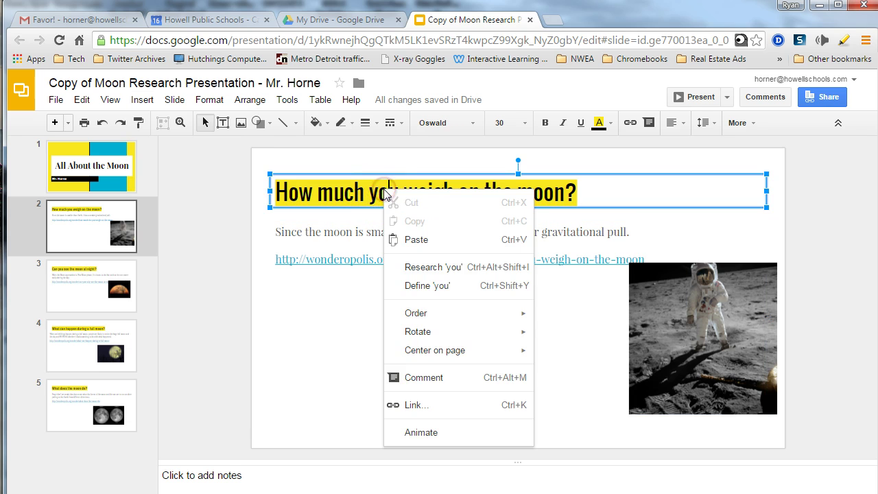
click(416, 434)
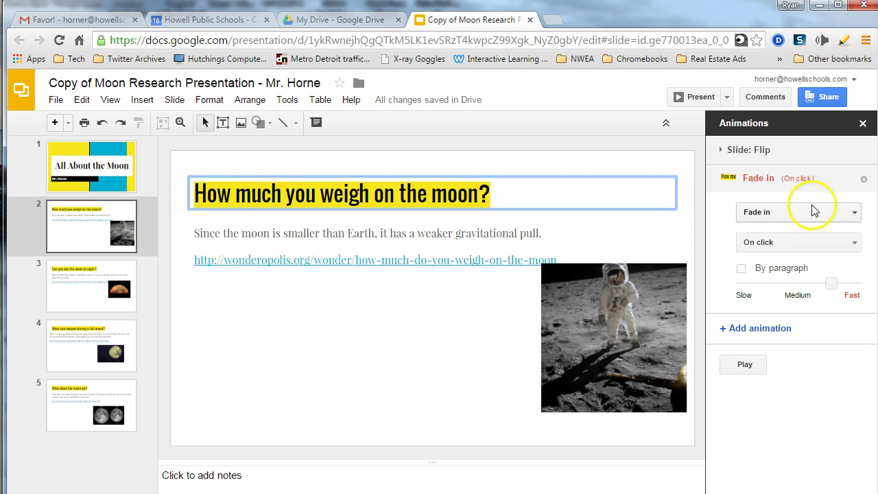
click(768, 213)
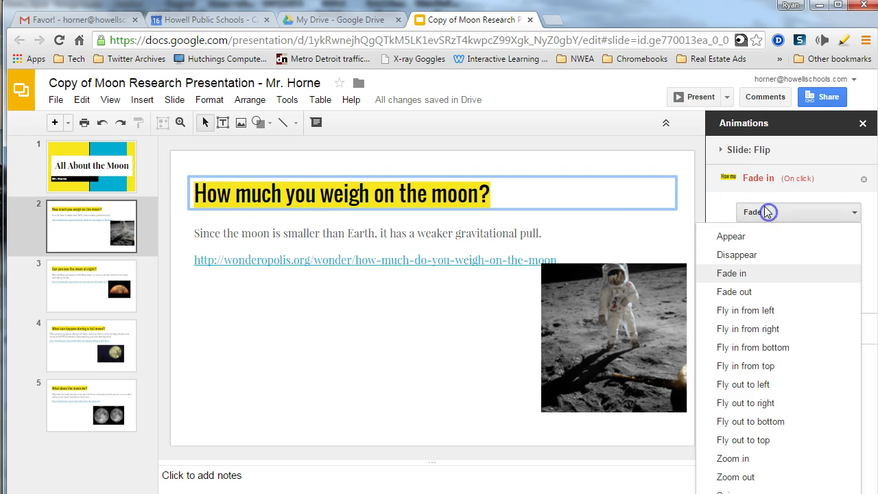
click(761, 213)
click(762, 213)
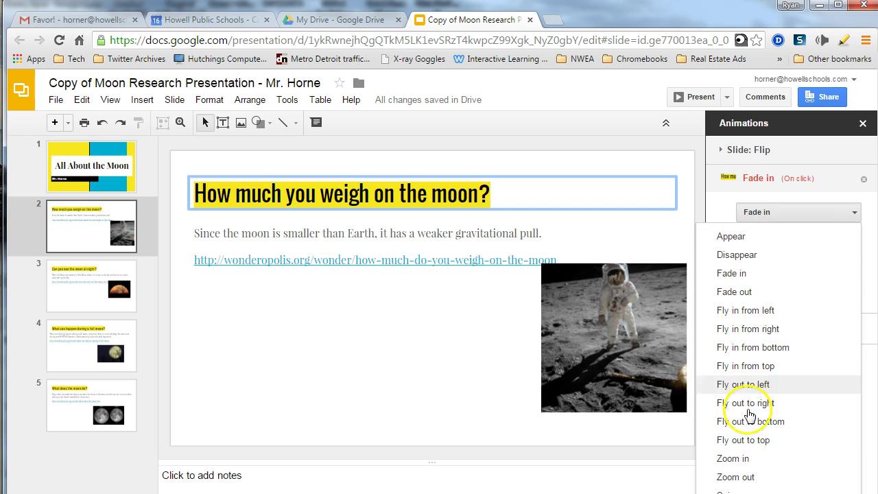
click(733, 458)
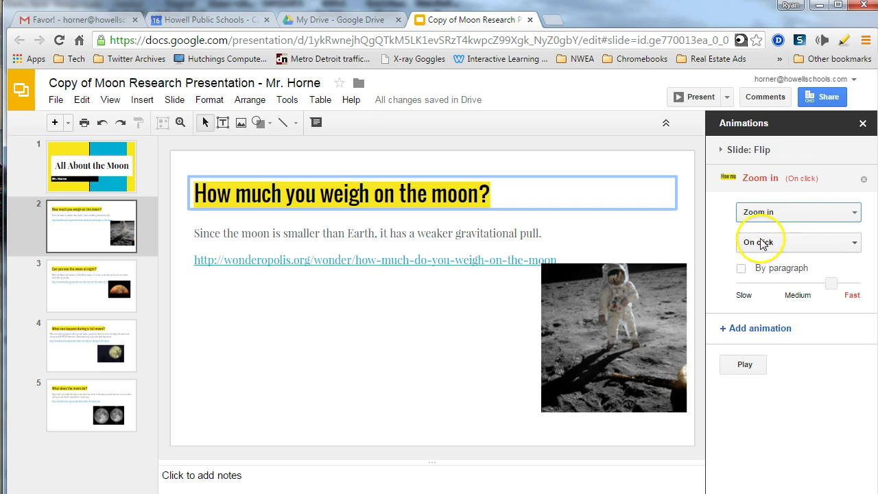
click(745, 366)
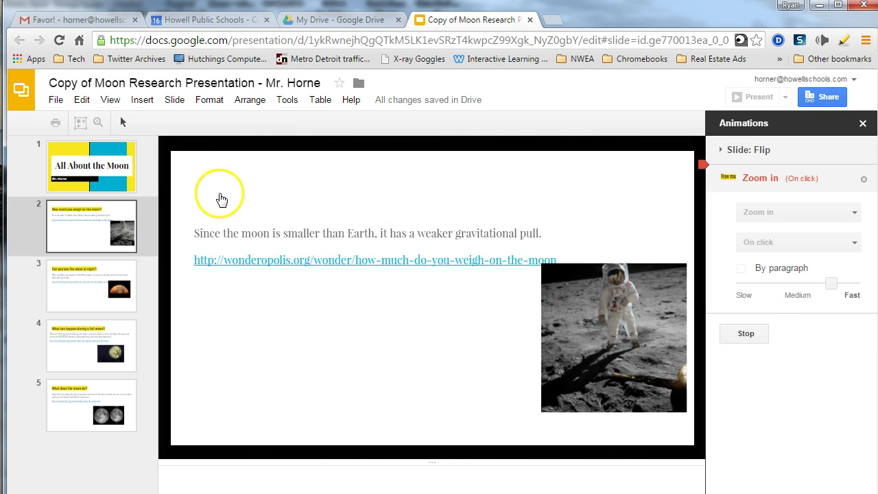
click(388, 327)
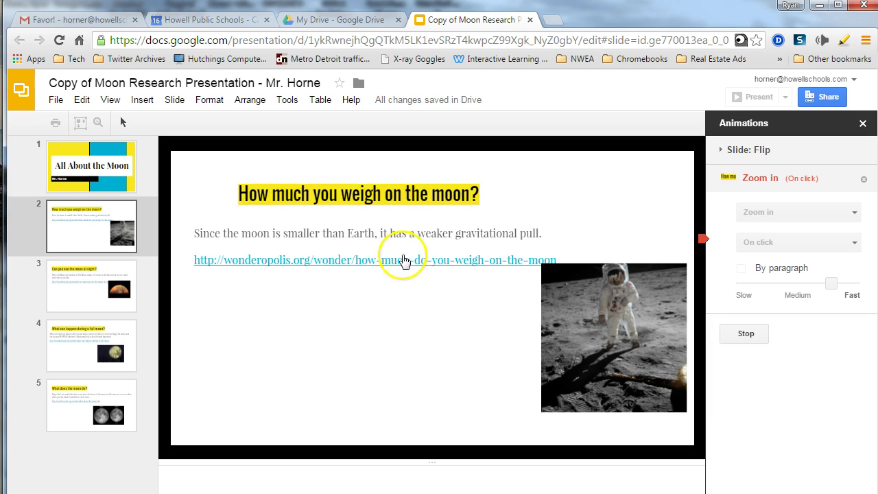
click(727, 336)
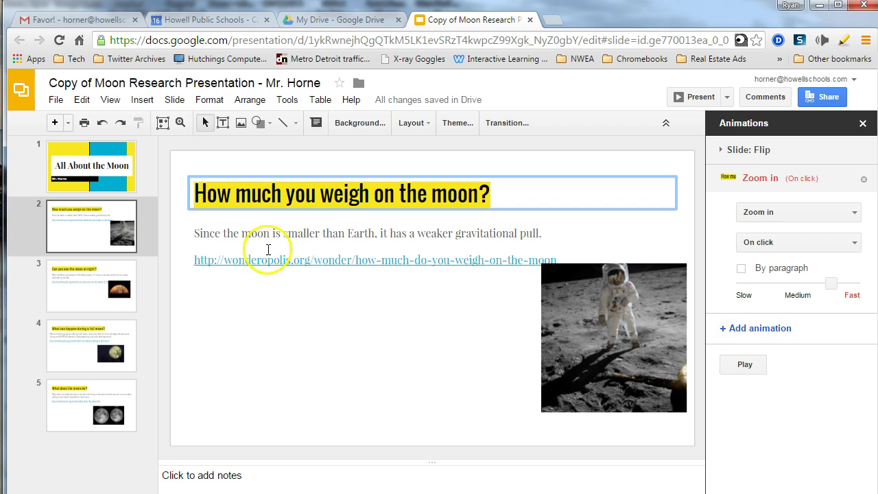
click(223, 235)
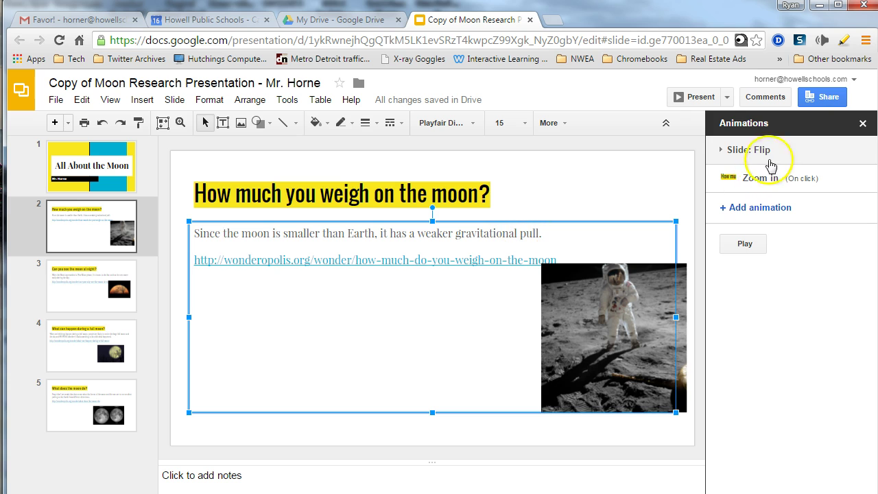
- Add a Zoom in animation to the body text and preview the slide's animations
click(722, 208)
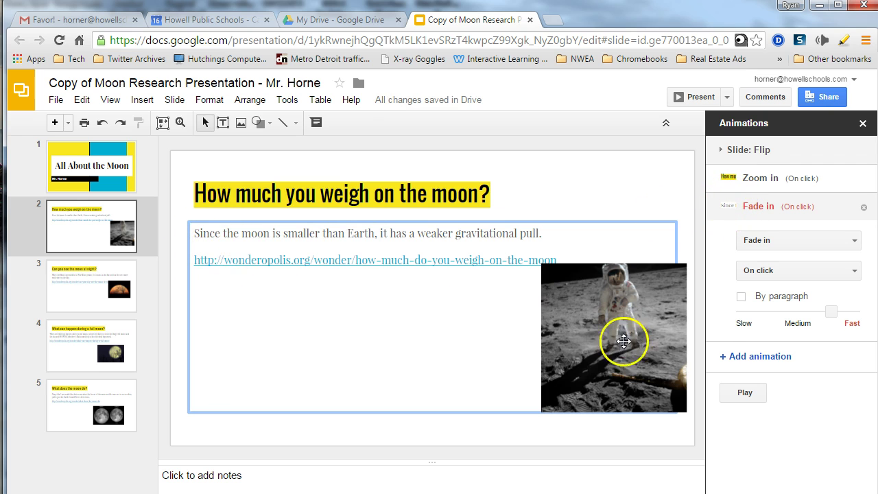
click(835, 241)
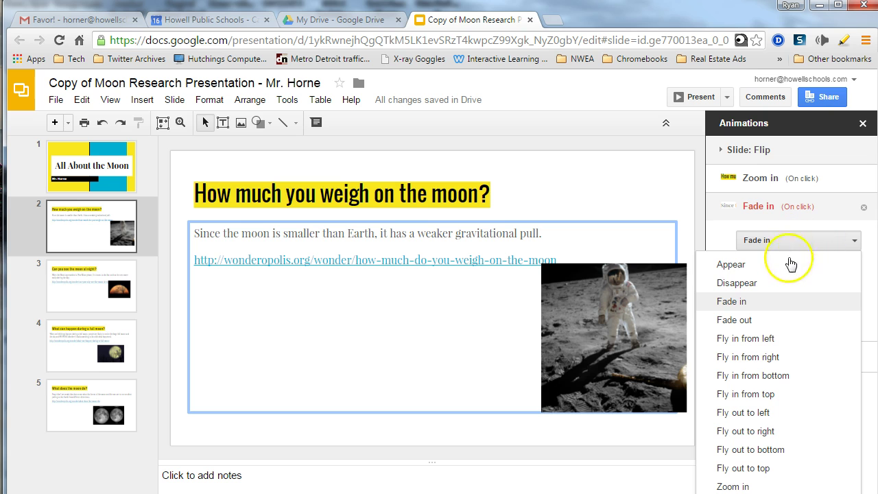
click(734, 485)
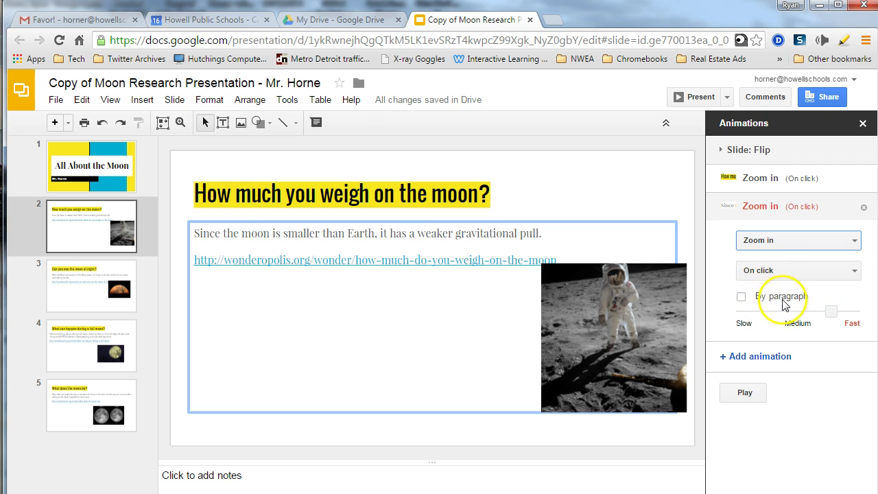
click(749, 394)
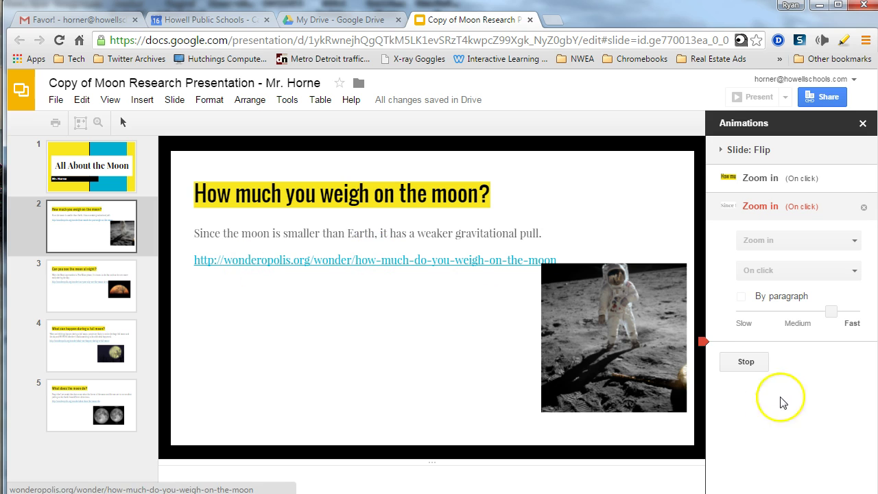
click(745, 360)
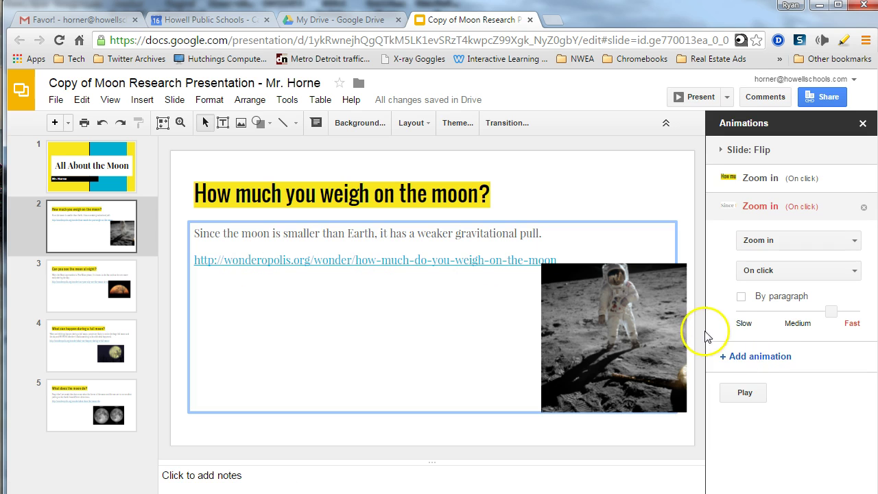
click(725, 181)
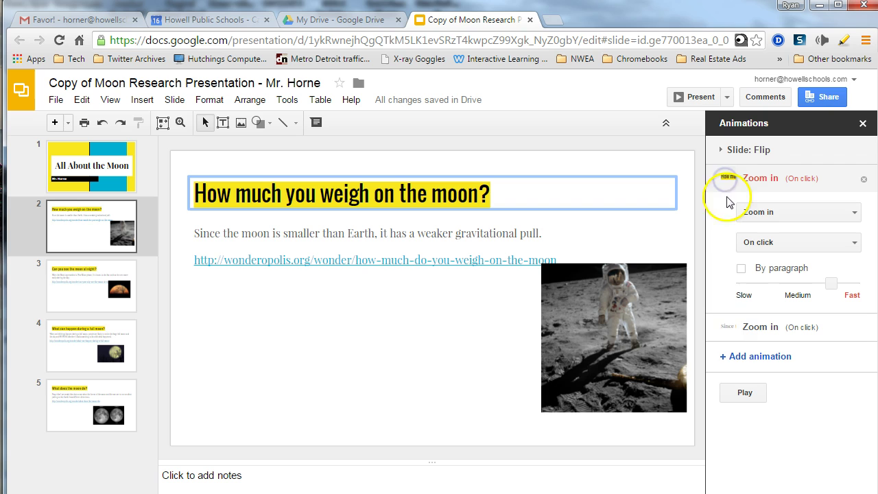
click(732, 327)
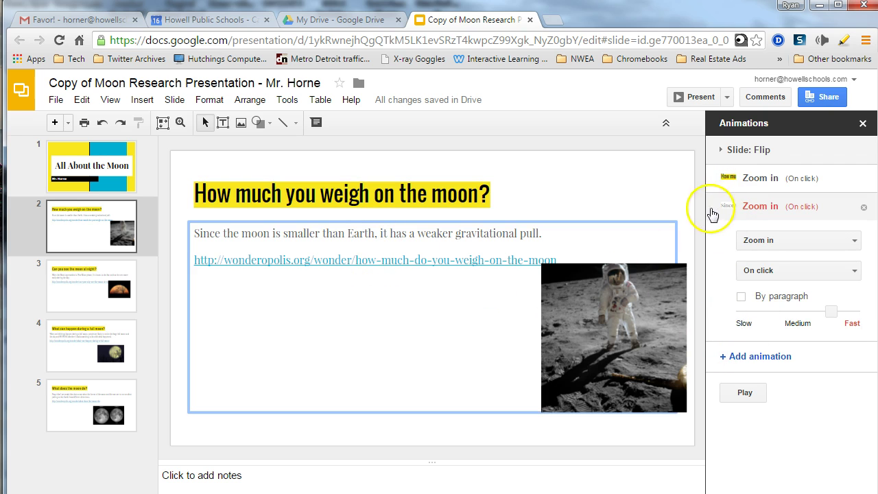
click(741, 296)
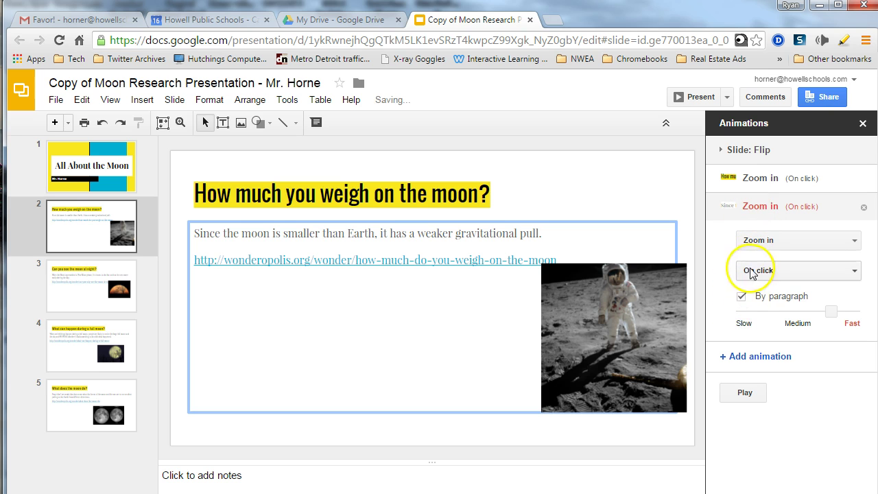
click(754, 392)
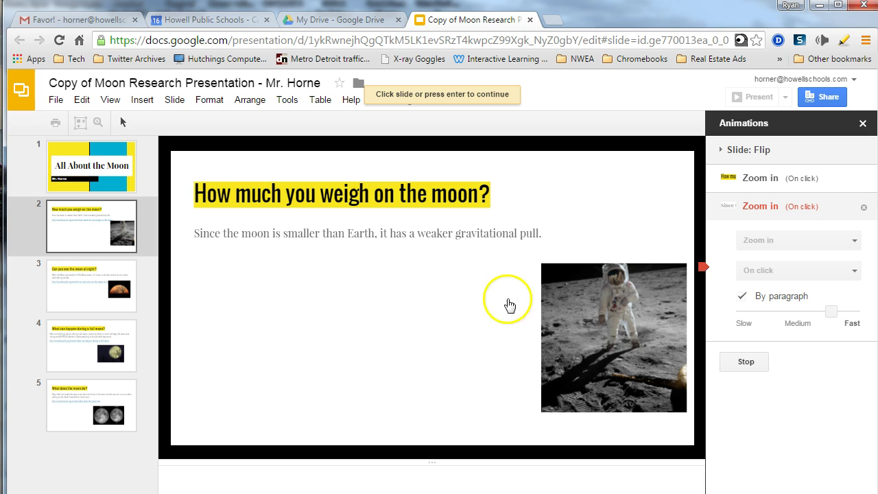
click(478, 326)
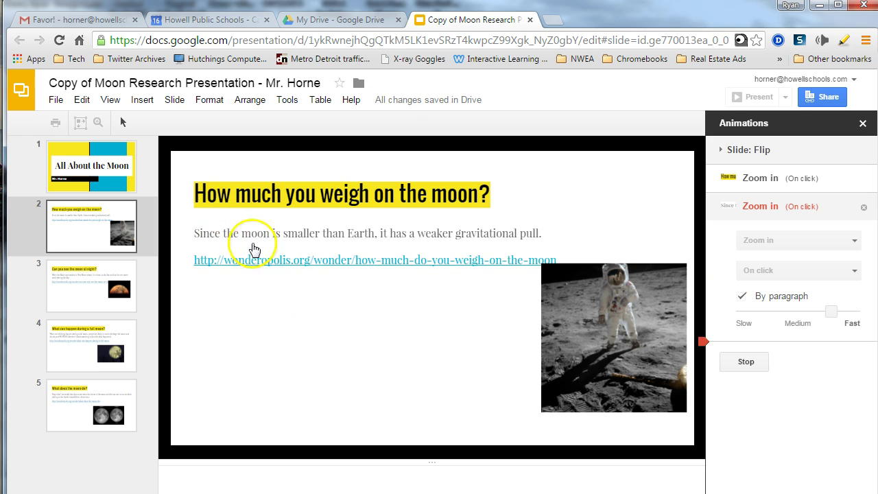
click(740, 295)
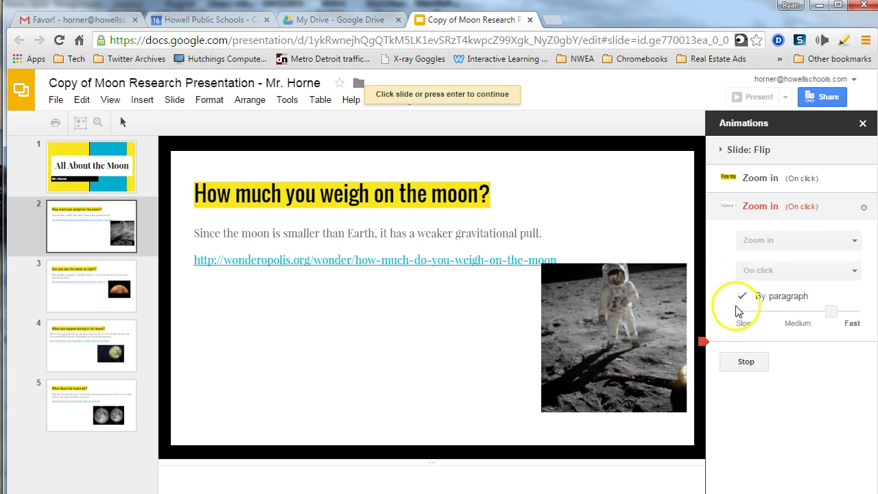
click(741, 361)
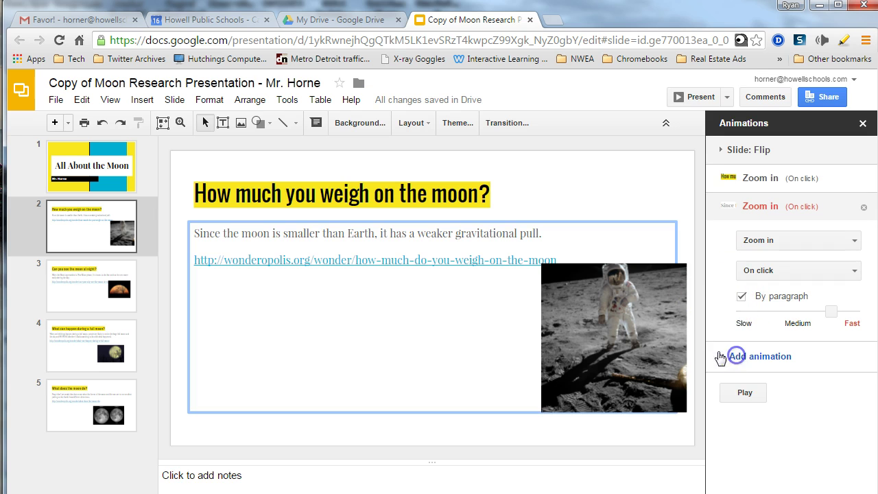
click(740, 296)
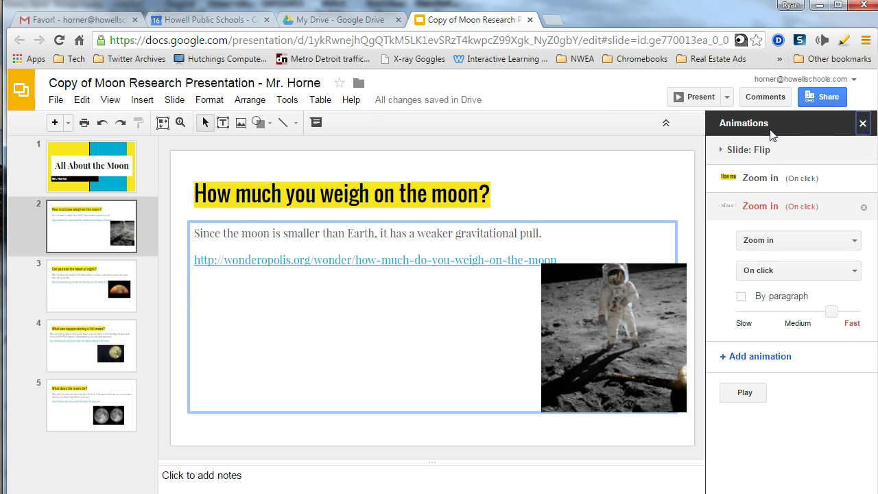
- On slide 3, make the body text Fly in from right and add a second animation to it
click(59, 292)
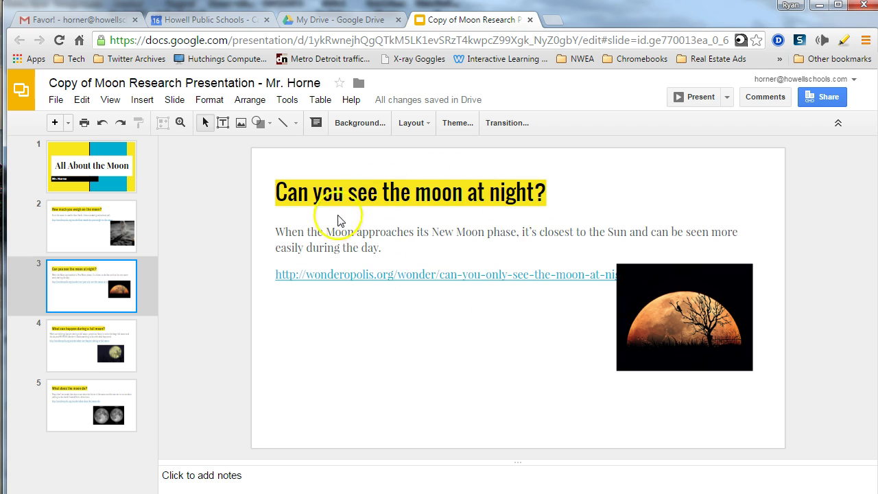
click(391, 238)
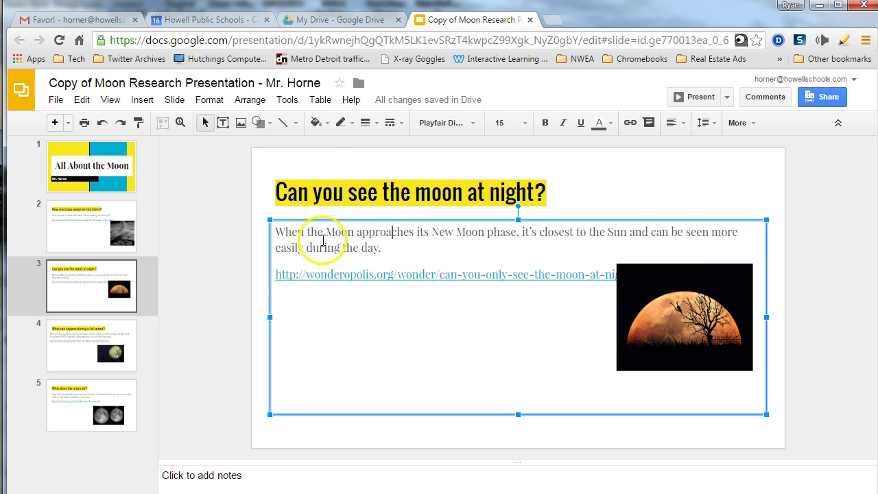
right_click(348, 247)
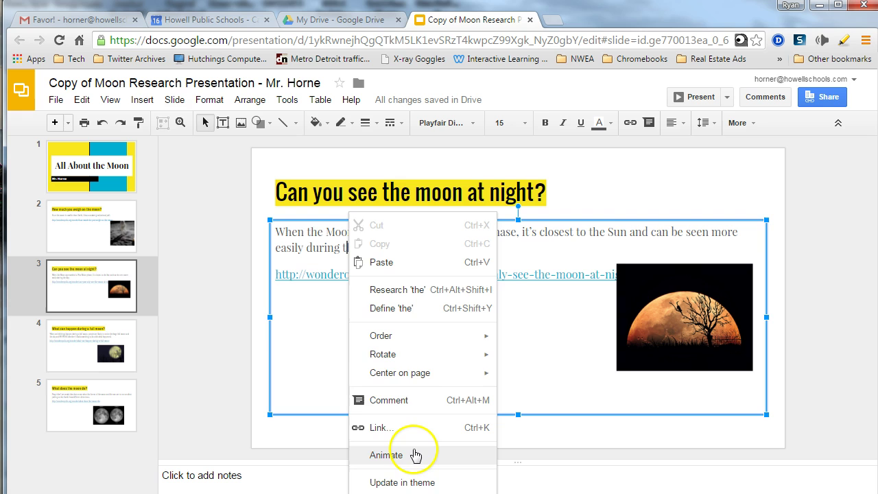
click(142, 100)
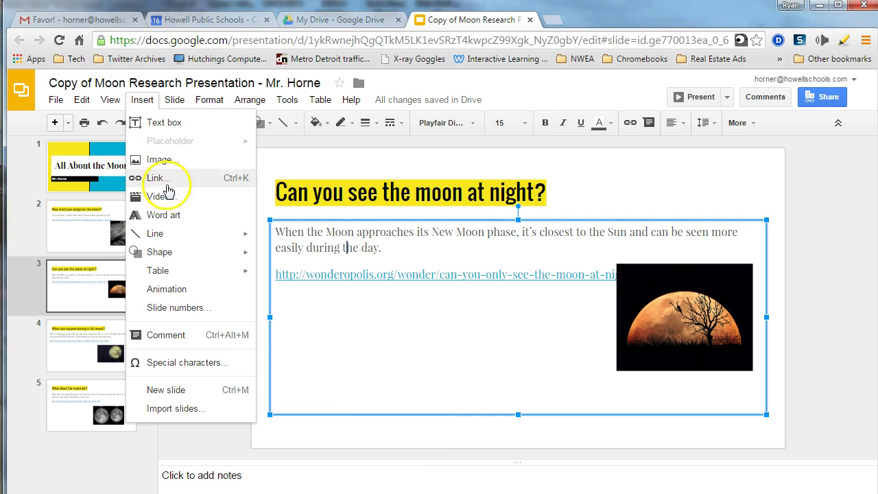
click(181, 297)
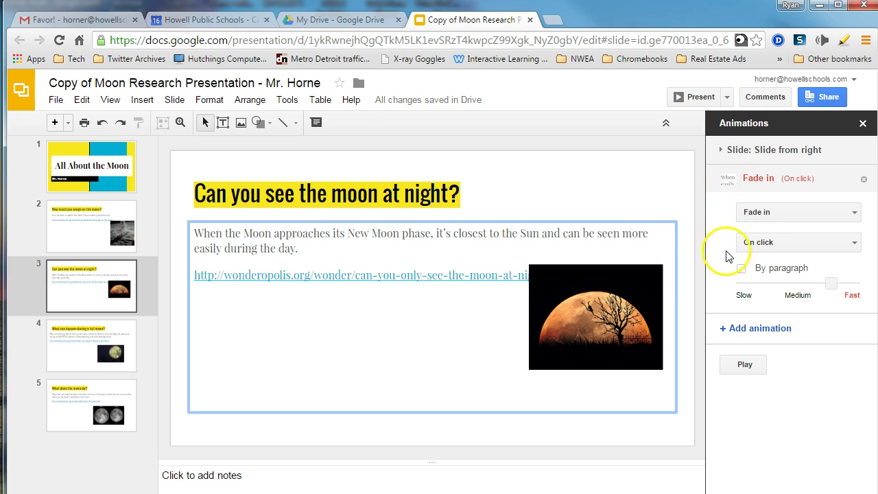
click(775, 214)
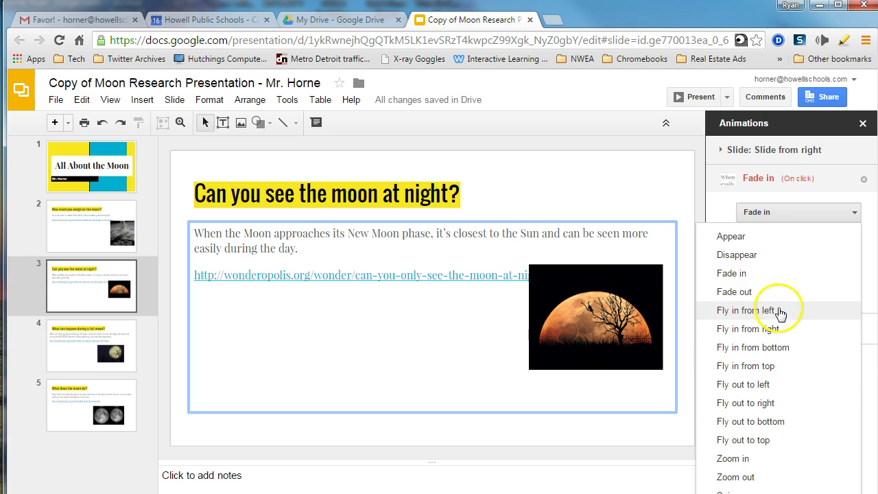
click(786, 331)
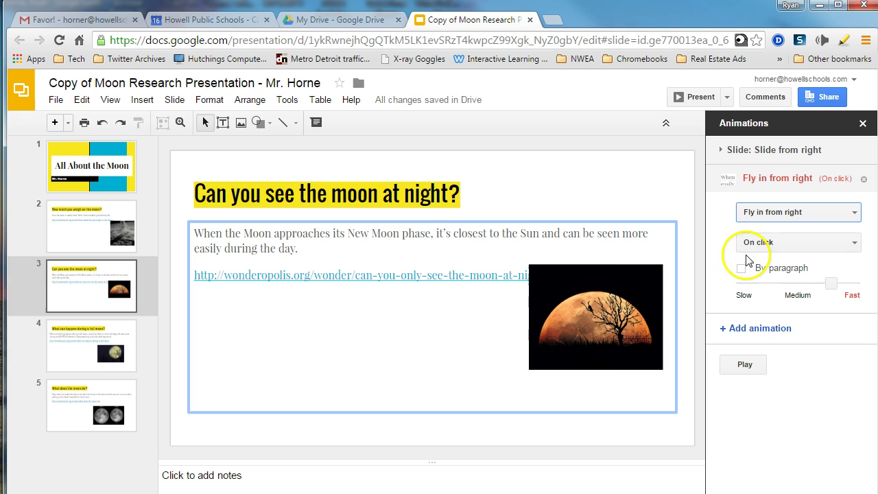
click(730, 330)
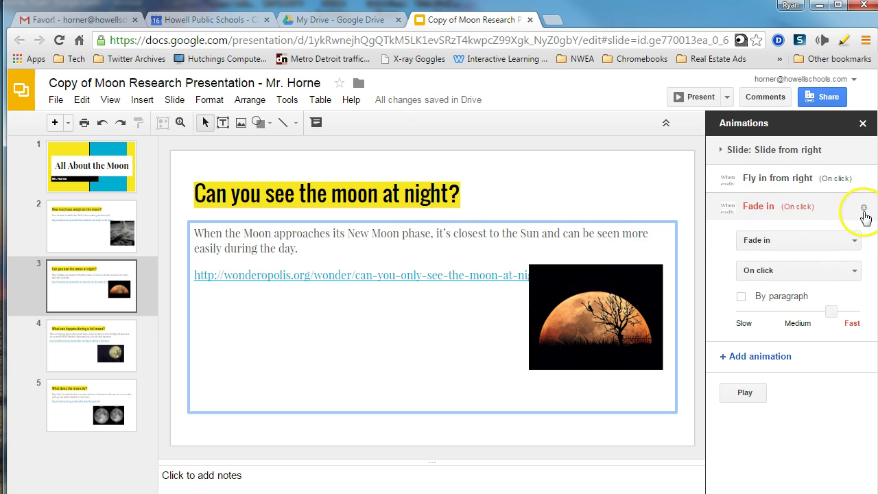
- Delete the extra Fade in, set slide 3's title to Fly in from left, and preview
click(865, 210)
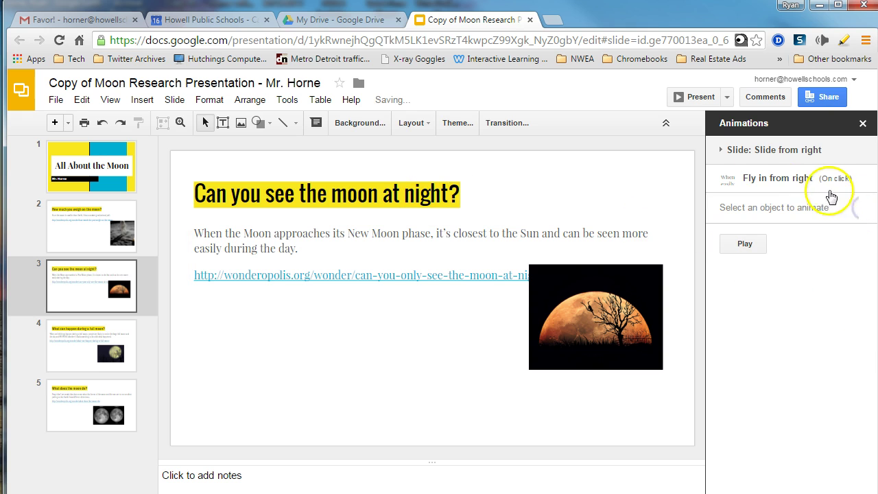
click(400, 196)
right_click(410, 195)
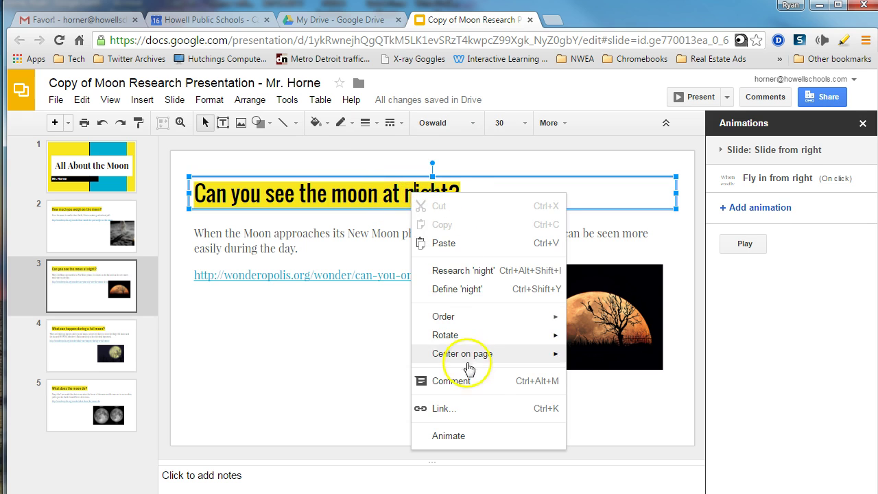
click(468, 437)
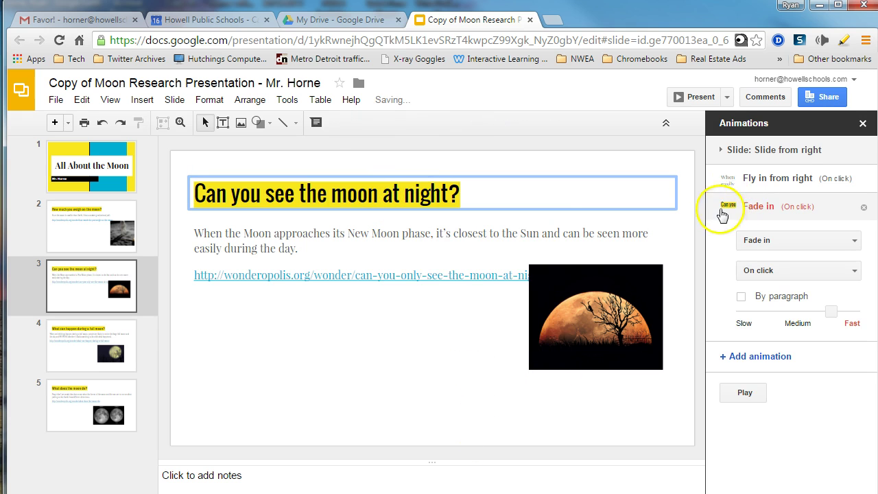
click(764, 239)
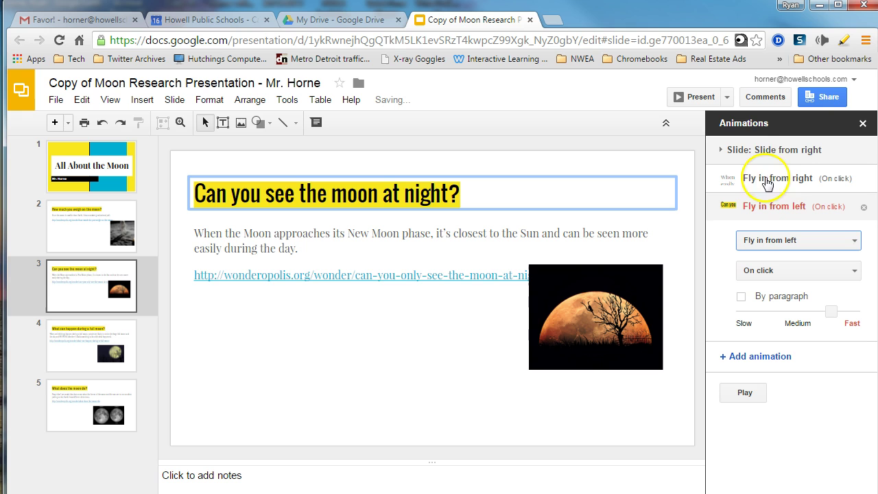
click(737, 395)
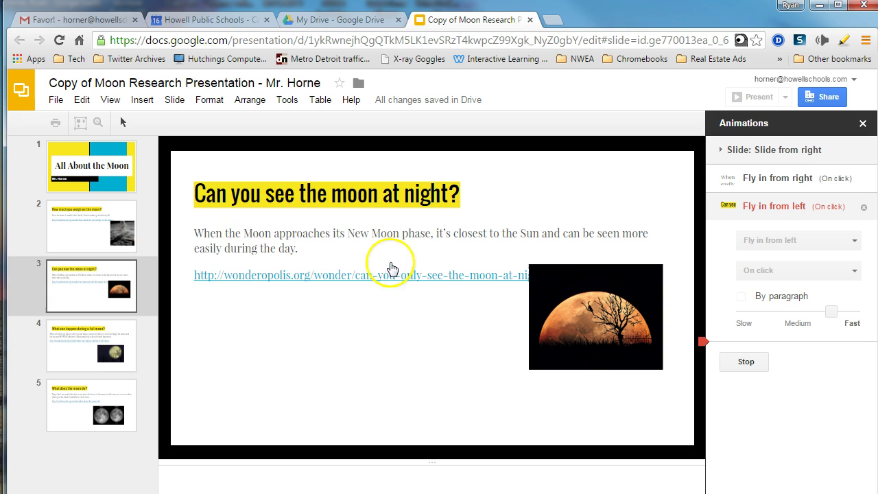
- Stop the preview and drag Fly in from left above Fly in from right
click(737, 363)
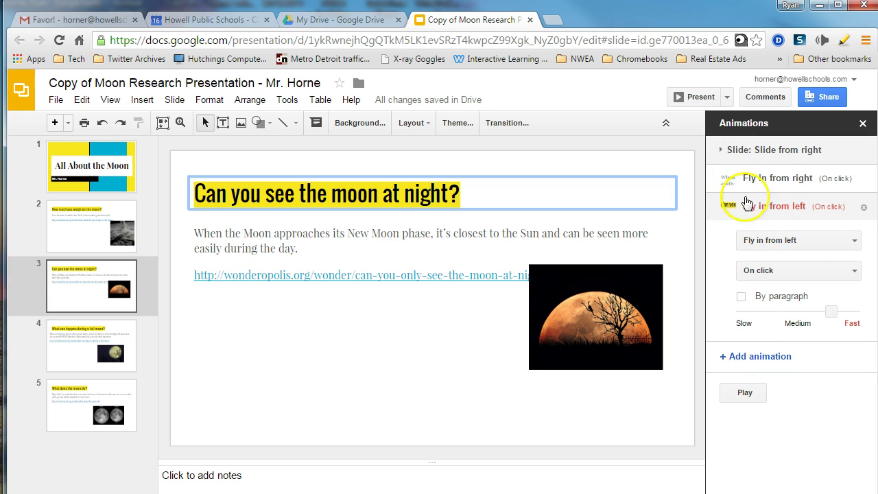
drag(728, 208, 731, 185)
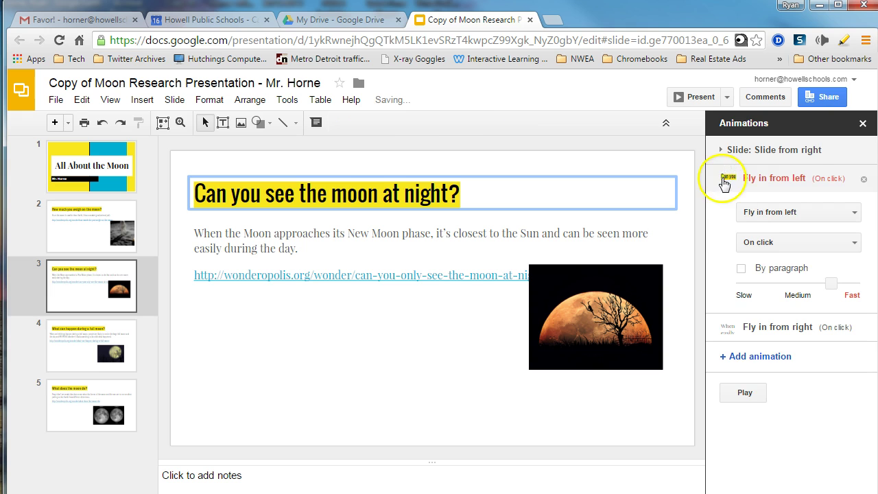